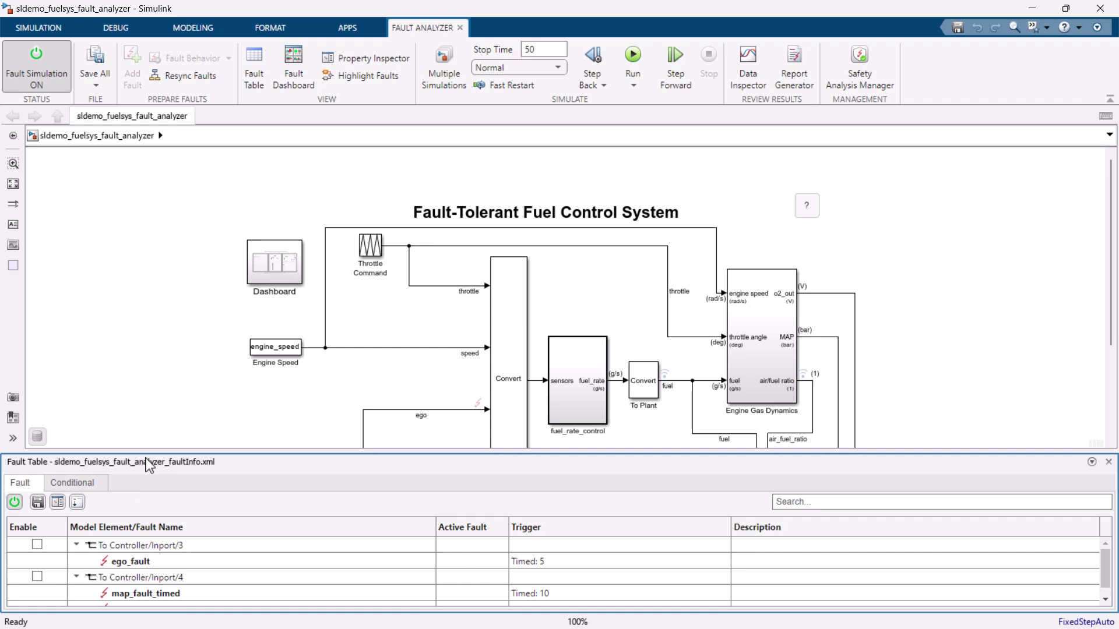
- Enlarge the Fault Table panel so the map_fault_conditional fault row is visible
drag(146, 465, 149, 444)
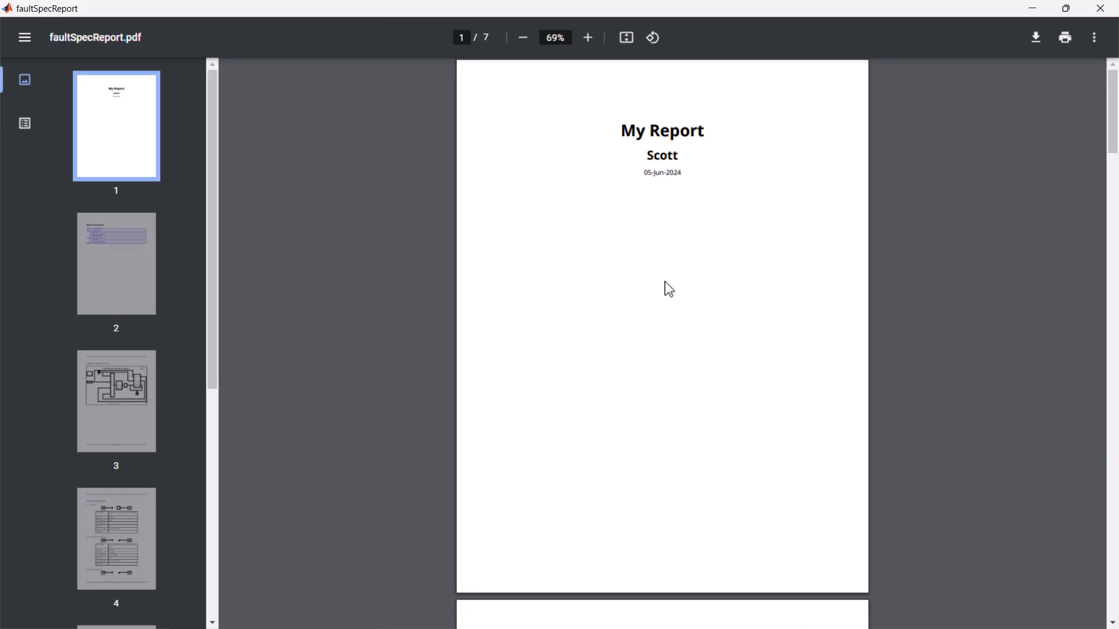
scroll(669, 289, down, 5)
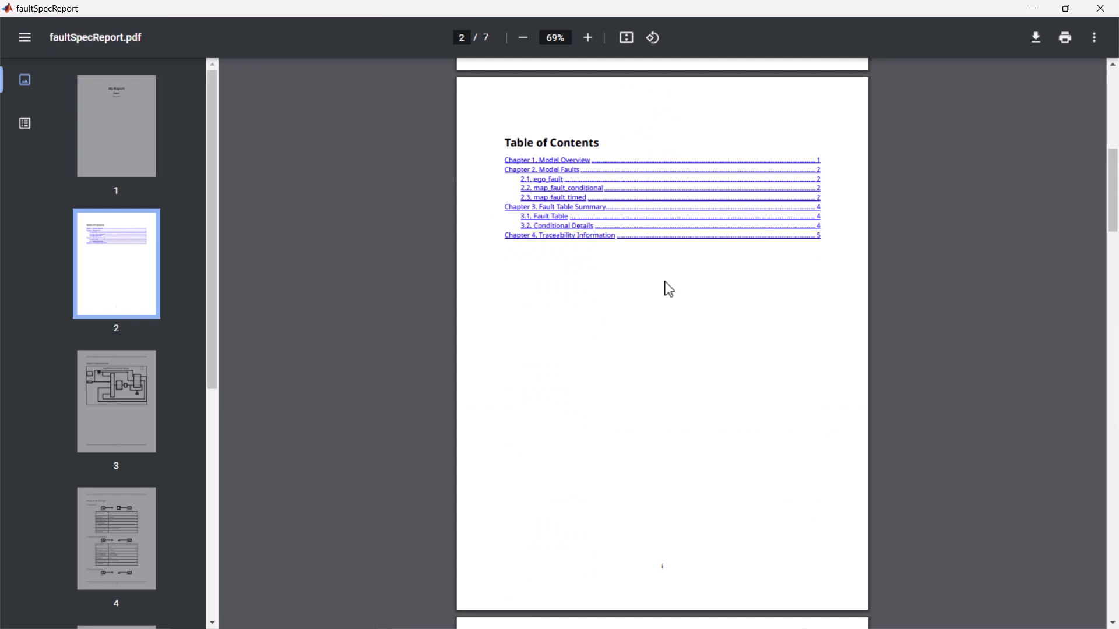
scroll(669, 289, down, 1)
scroll(668, 289, down, 3)
scroll(668, 289, down, 2)
scroll(667, 289, down, 5)
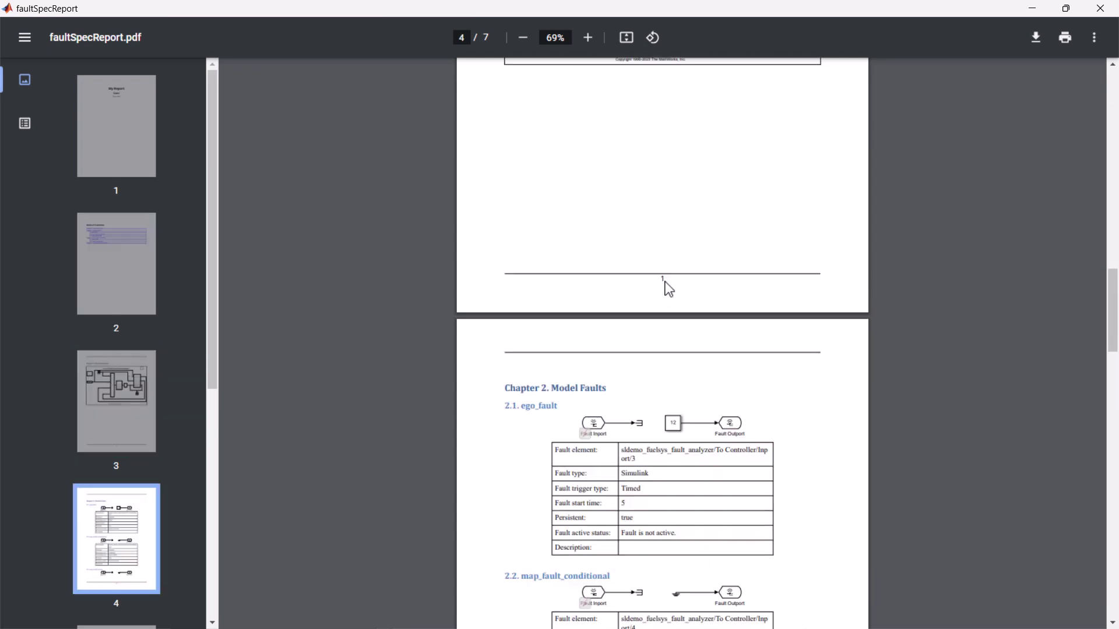
scroll(667, 289, down, 4)
scroll(666, 289, down, 3)
scroll(666, 289, down, 2)
scroll(669, 288, down, 5)
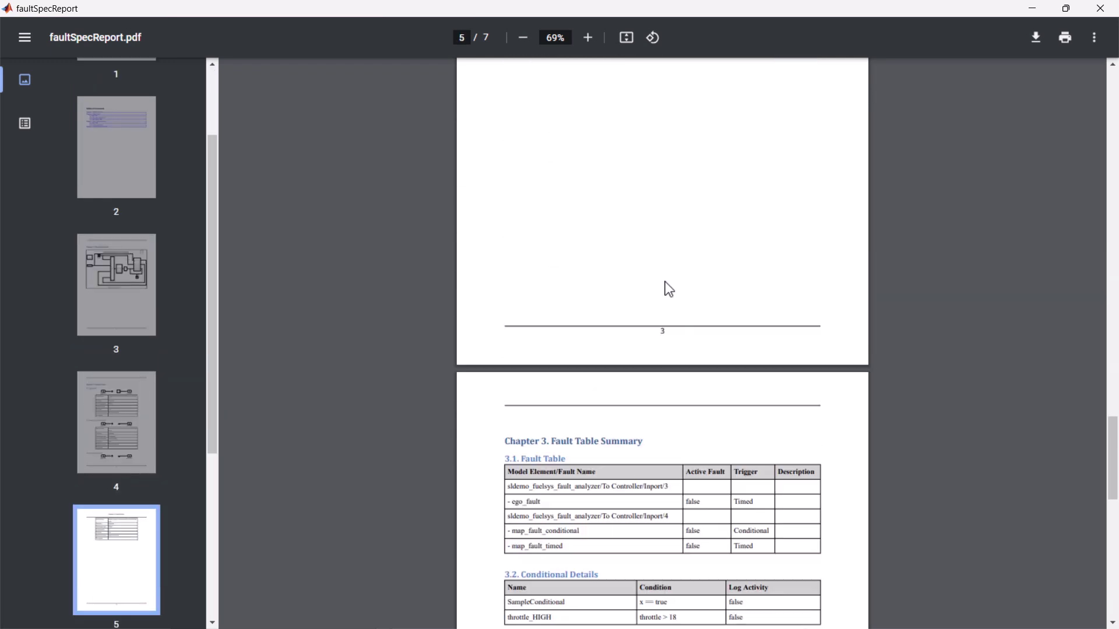
scroll(669, 289, down, 3)
scroll(669, 289, down, 3)
scroll(669, 289, down, 5)
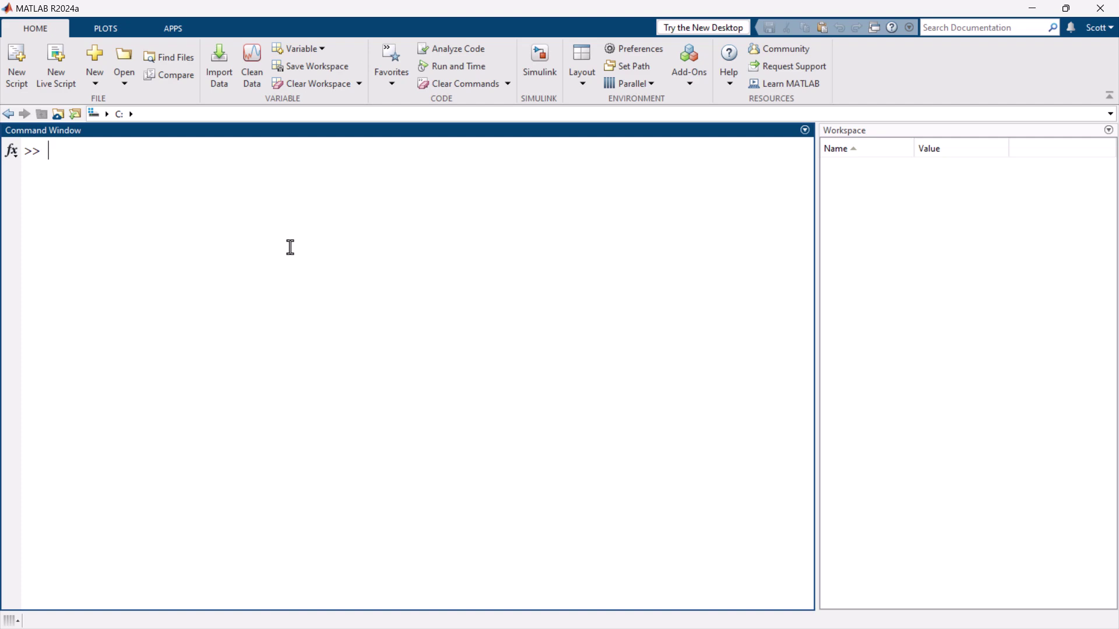
- Run the pasted setup commands that open the sldemo_fuelsys_fault_analyzer model
text(openExample('faultanalyzer/EvaluateFaultsForFuelSystemExample') mdlName = "sldemo_fuelsys_fault_analyzer"; open_system(mdlName) fuelSysFaultSetup)
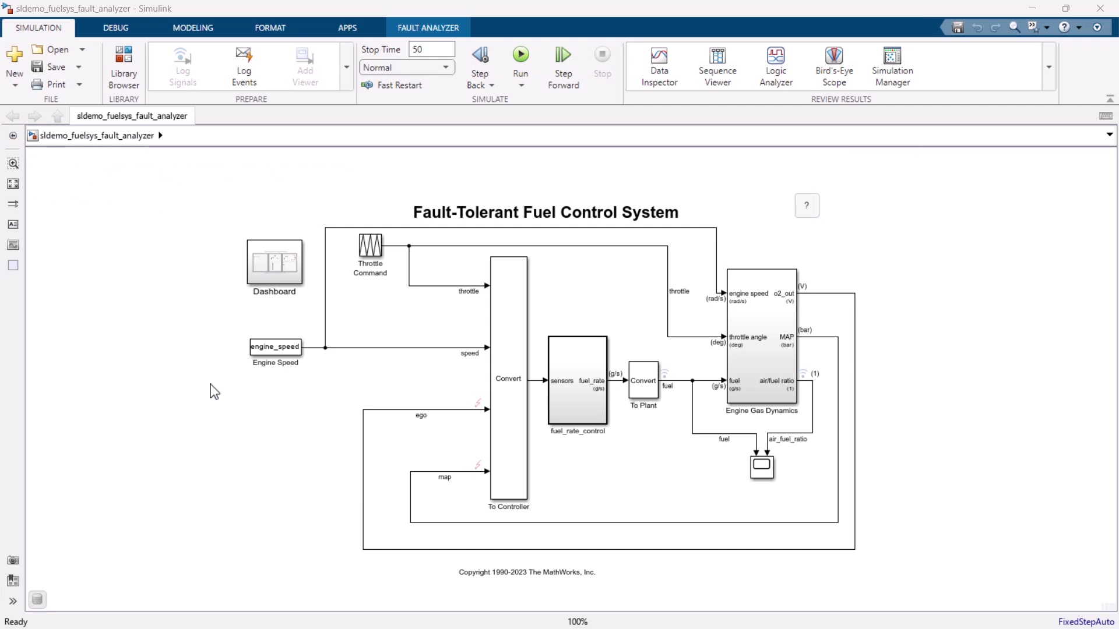
- In the Fault Analyzer fault table, review ego_fault, map_fault_timed and map_fault_conditional, then close it
click(404, 33)
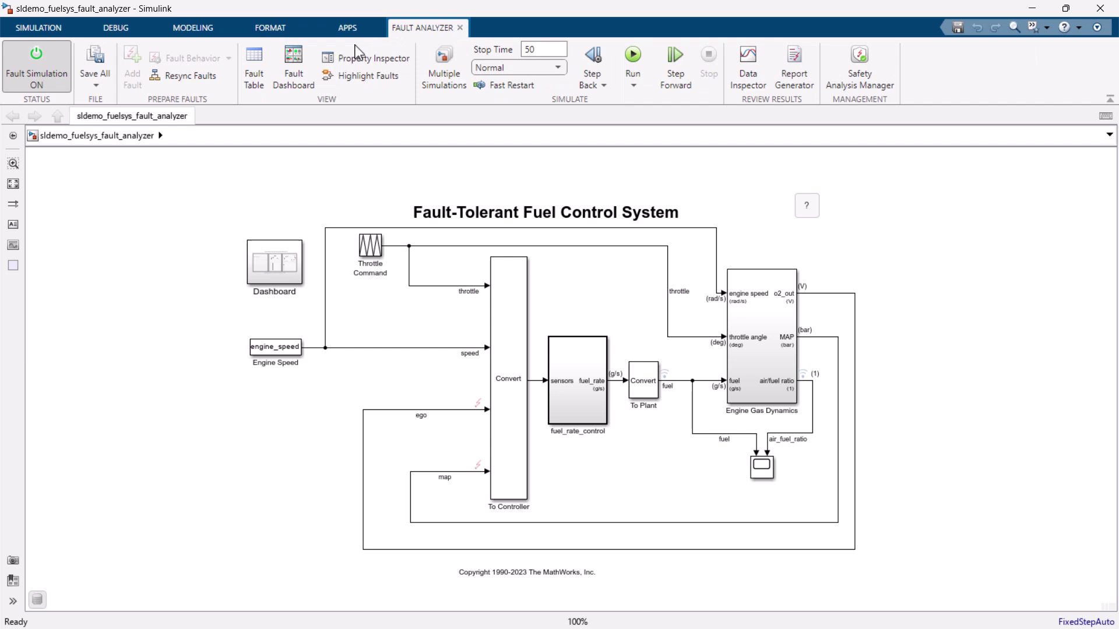
click(261, 87)
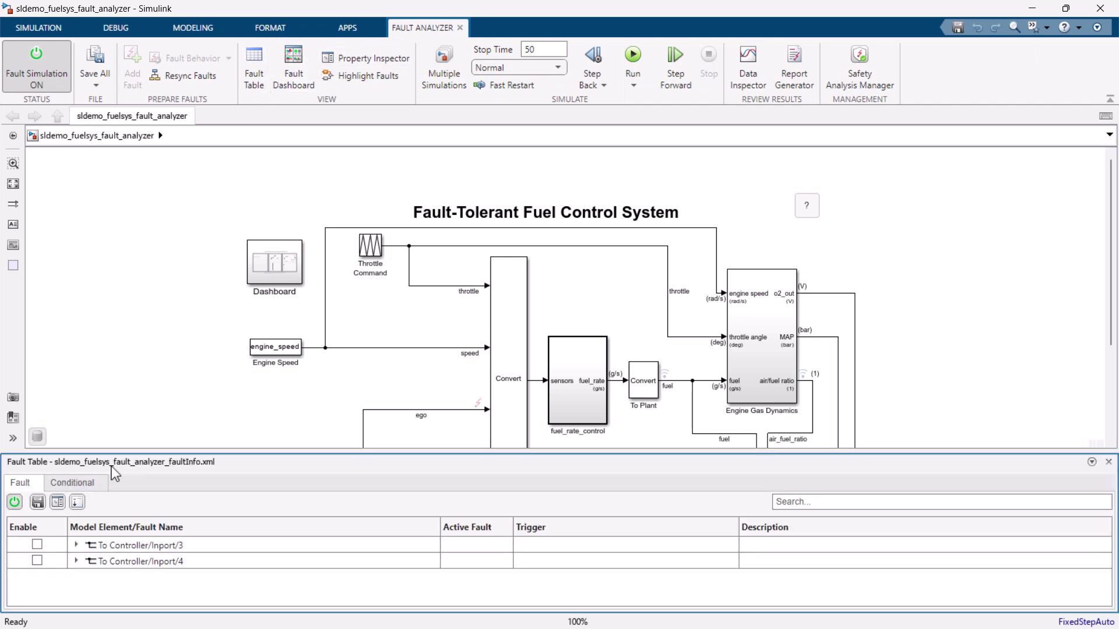
click(75, 545)
click(77, 576)
drag(147, 448, 147, 429)
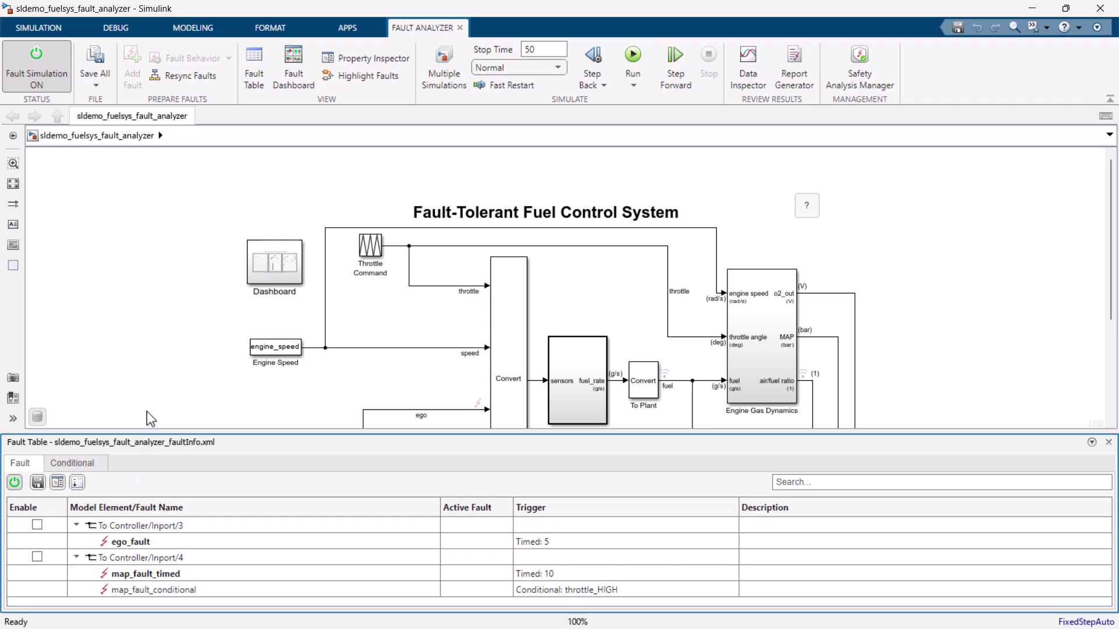
click(1109, 443)
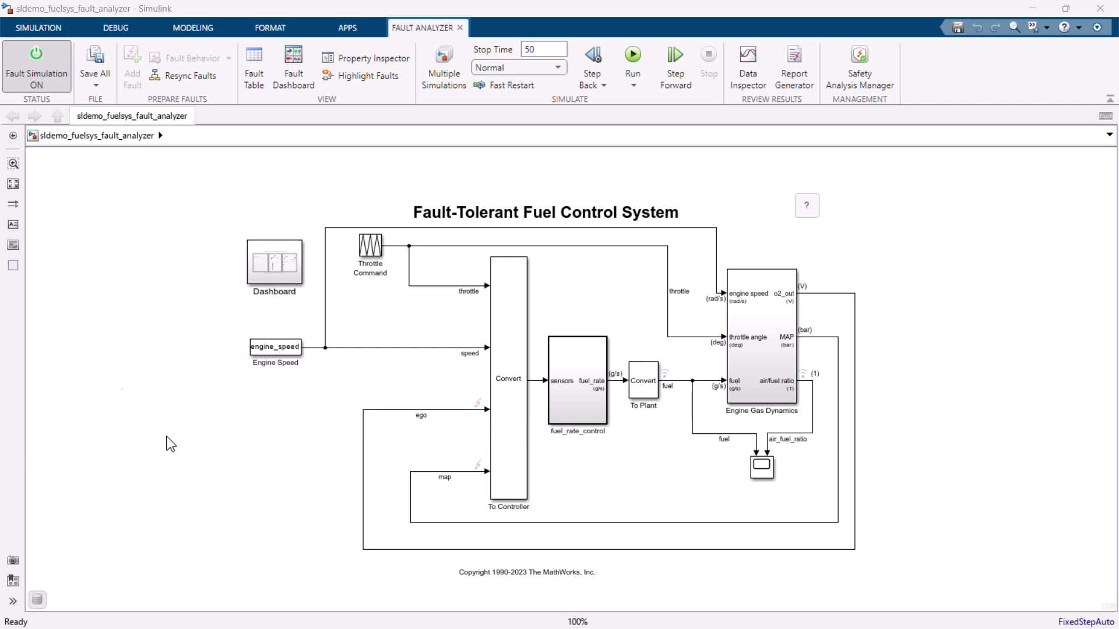
- Open the fault specification report setup, keeping PDF output to faultSpecReport.pdf
click(797, 73)
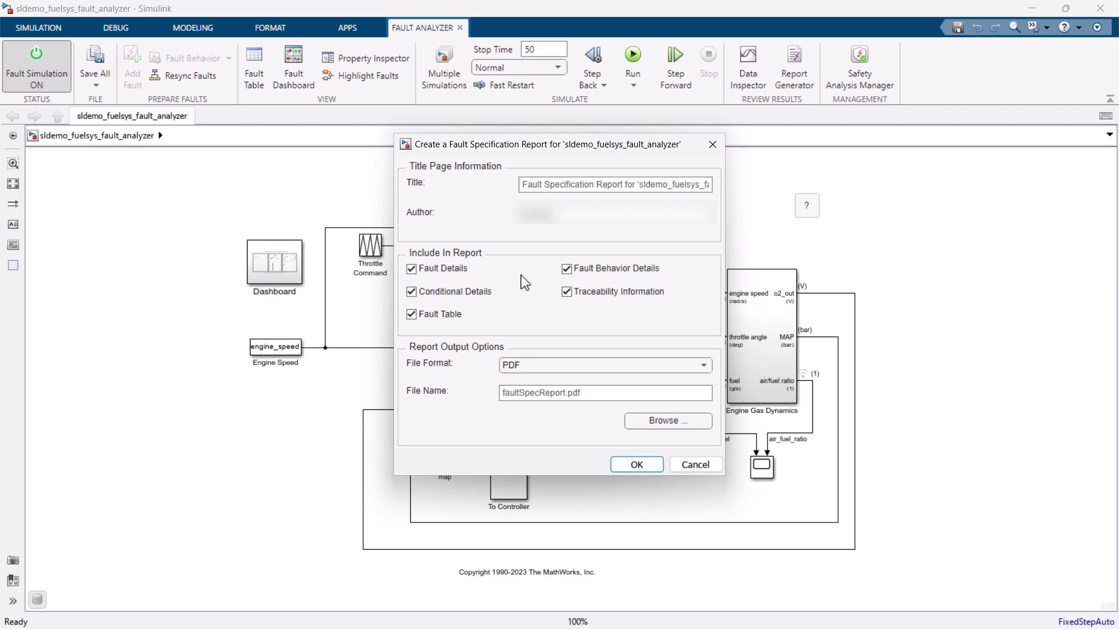
click(533, 368)
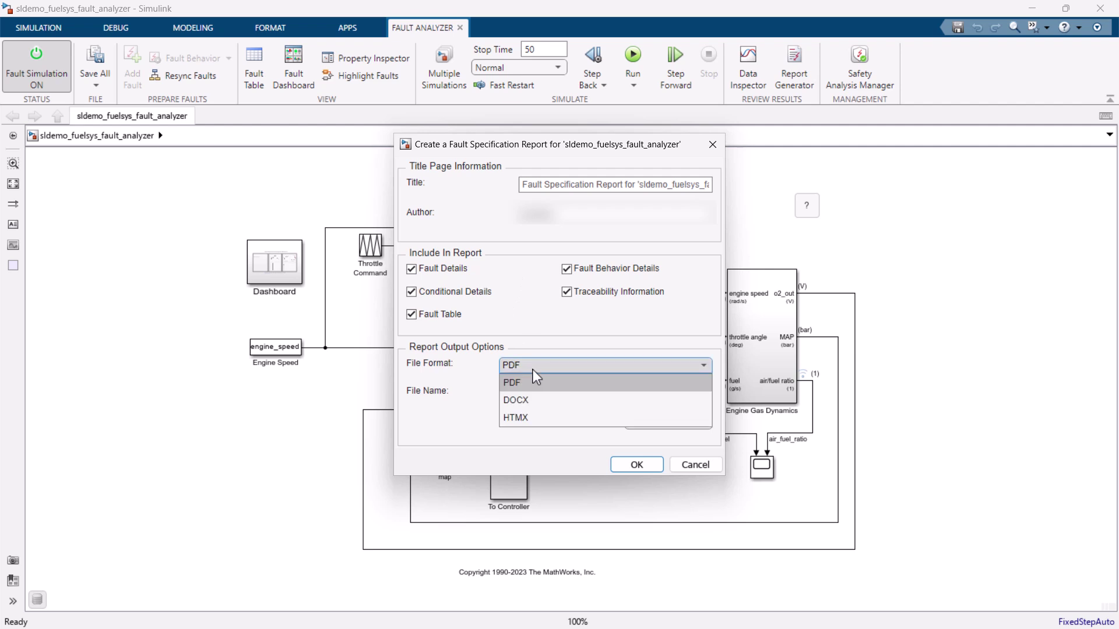
click(533, 369)
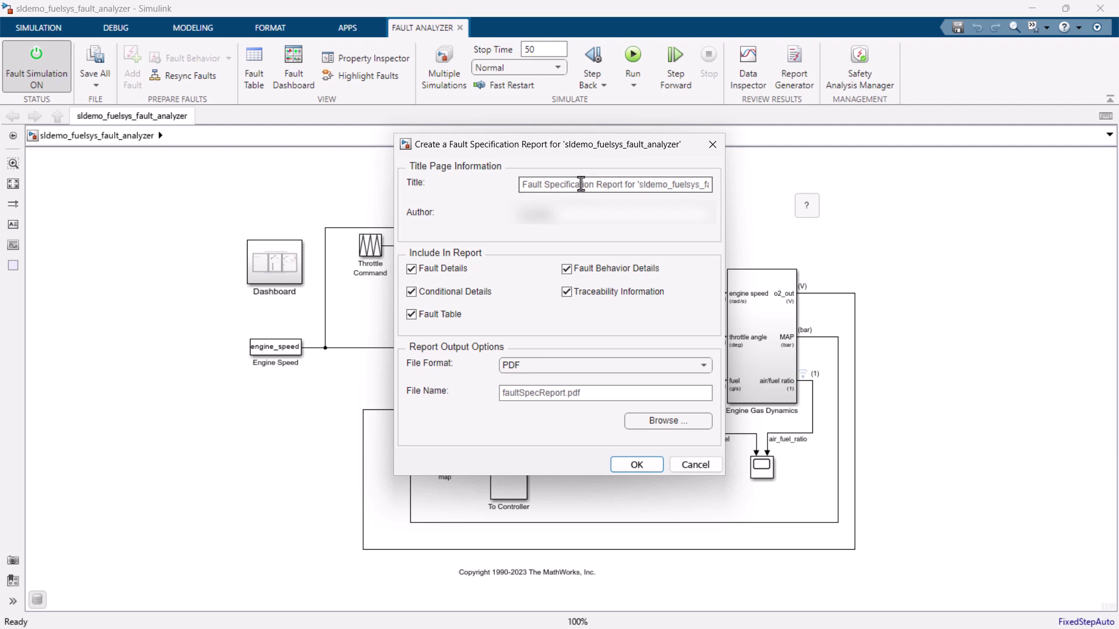
text(My )
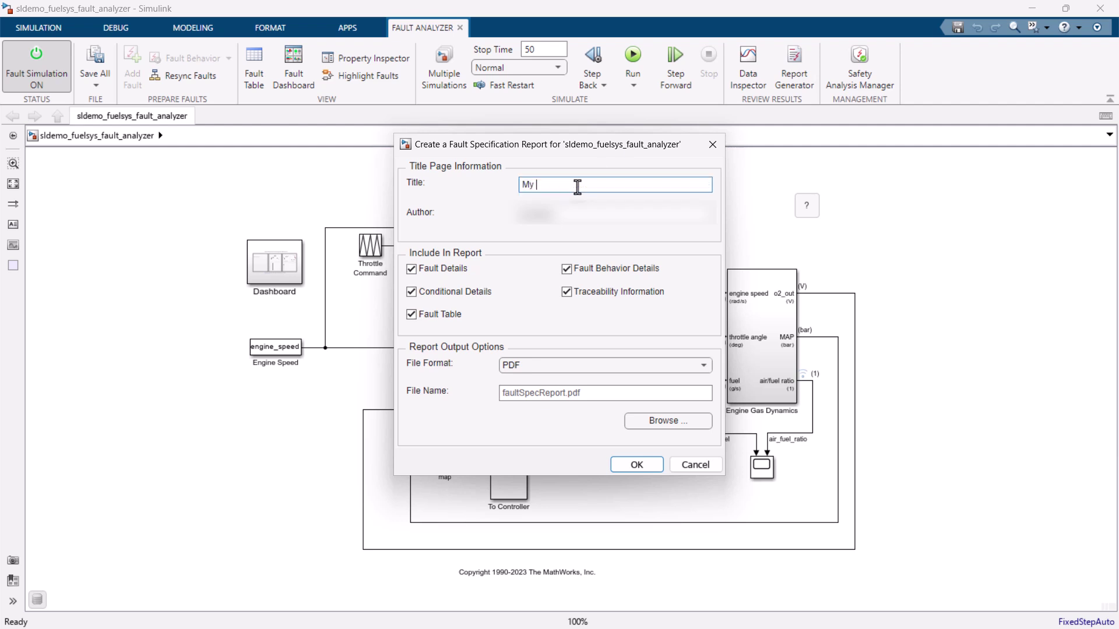
text(Report)
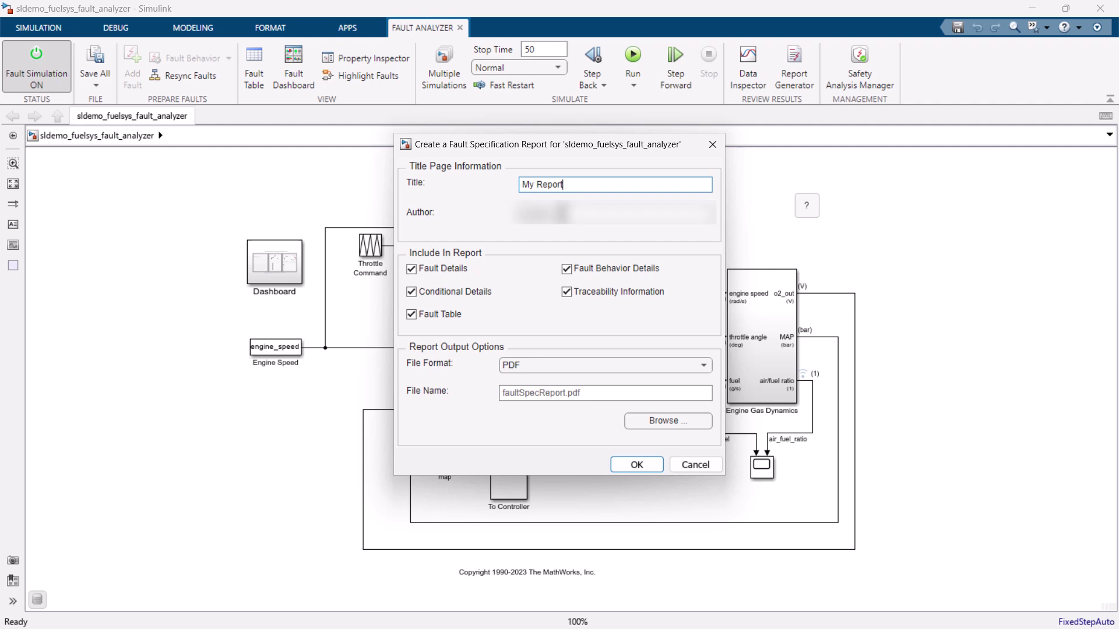
- Replace the report's existing author name with Scott
triple_click(562, 214)
text(Scott)
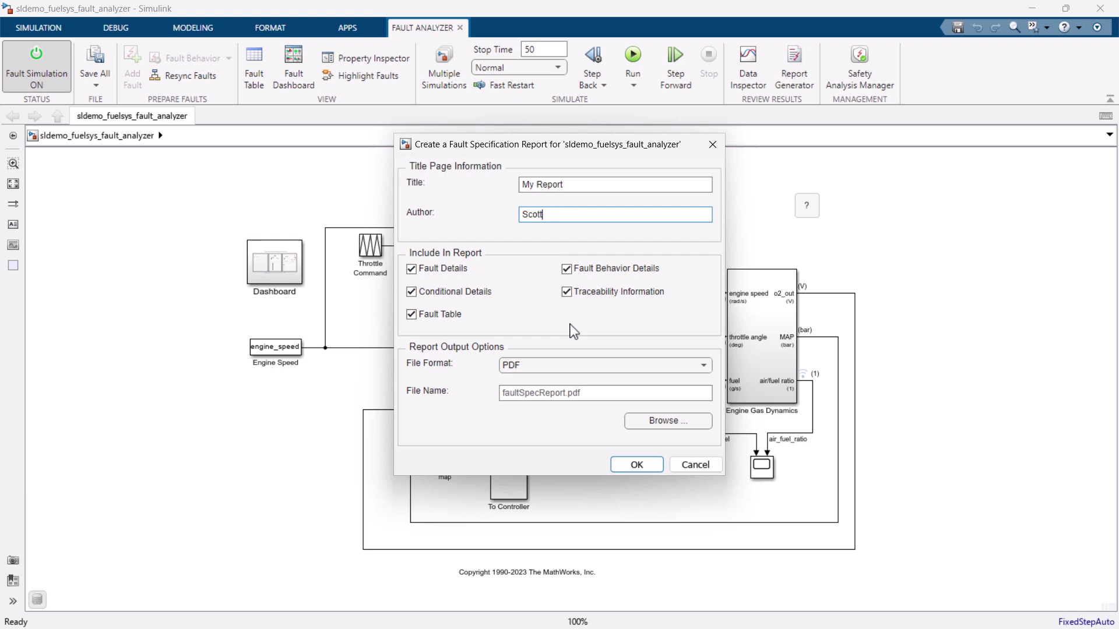
- Generate faultSpecReport.pdf, the 'My Report' fault specification PDF
click(631, 469)
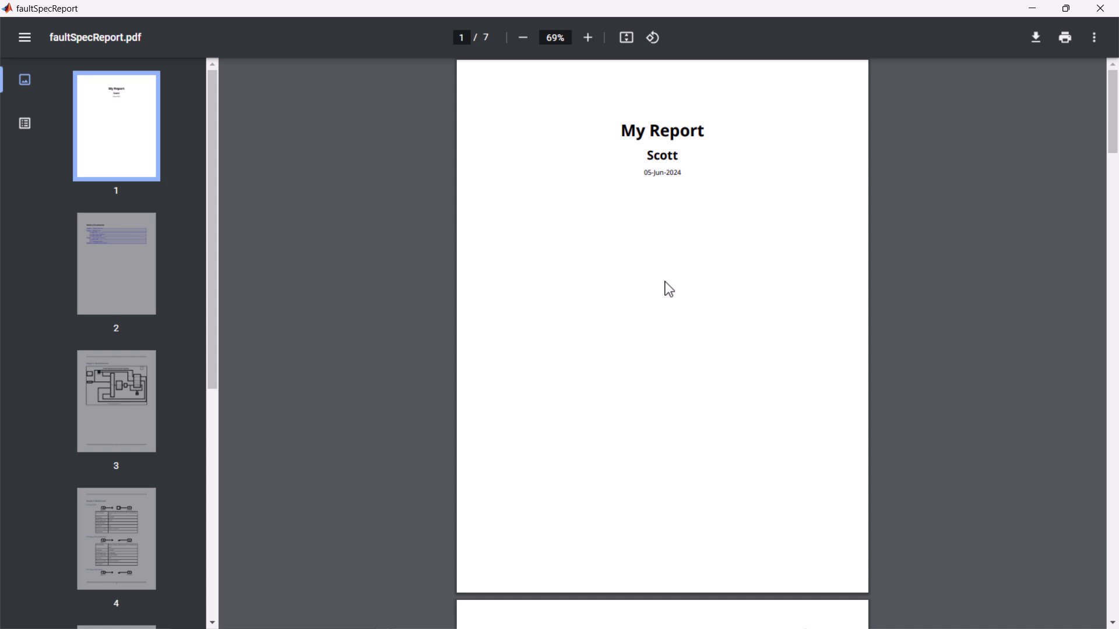
scroll(668, 289, down, 2)
scroll(668, 289, down, 4)
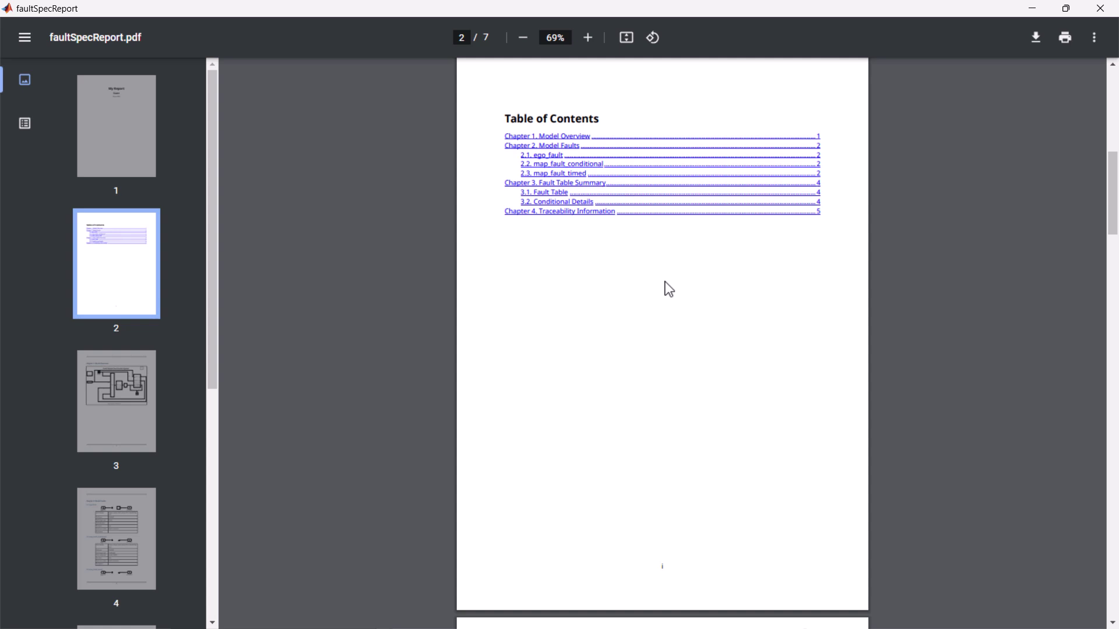
scroll(668, 288, down, 2)
scroll(667, 289, down, 3)
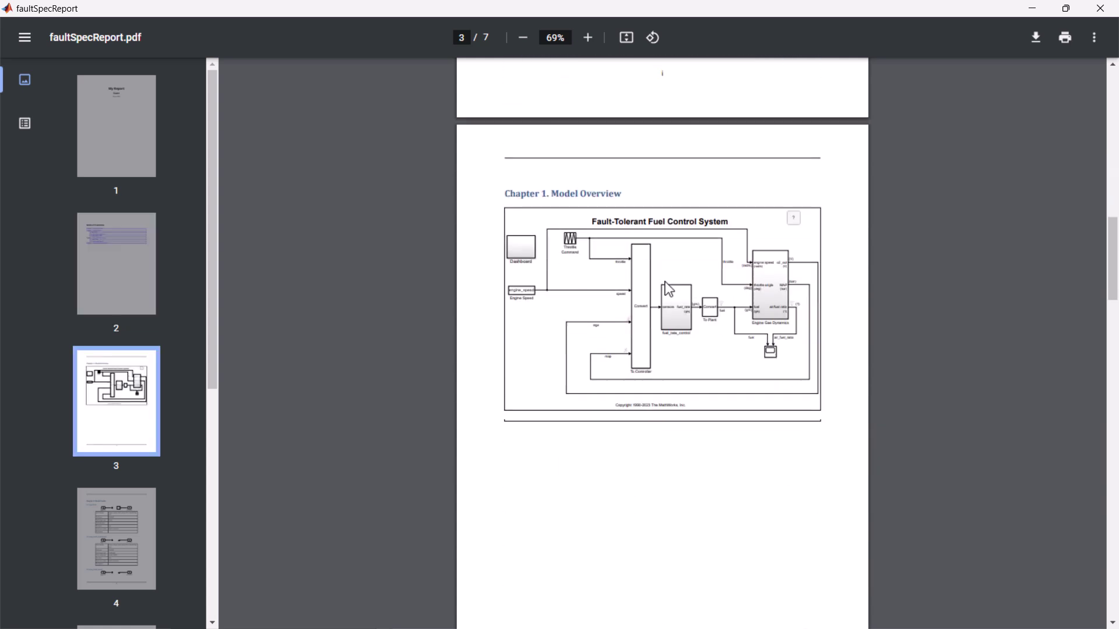
scroll(668, 289, down, 1)
scroll(668, 288, down, 3)
scroll(668, 288, down, 3)
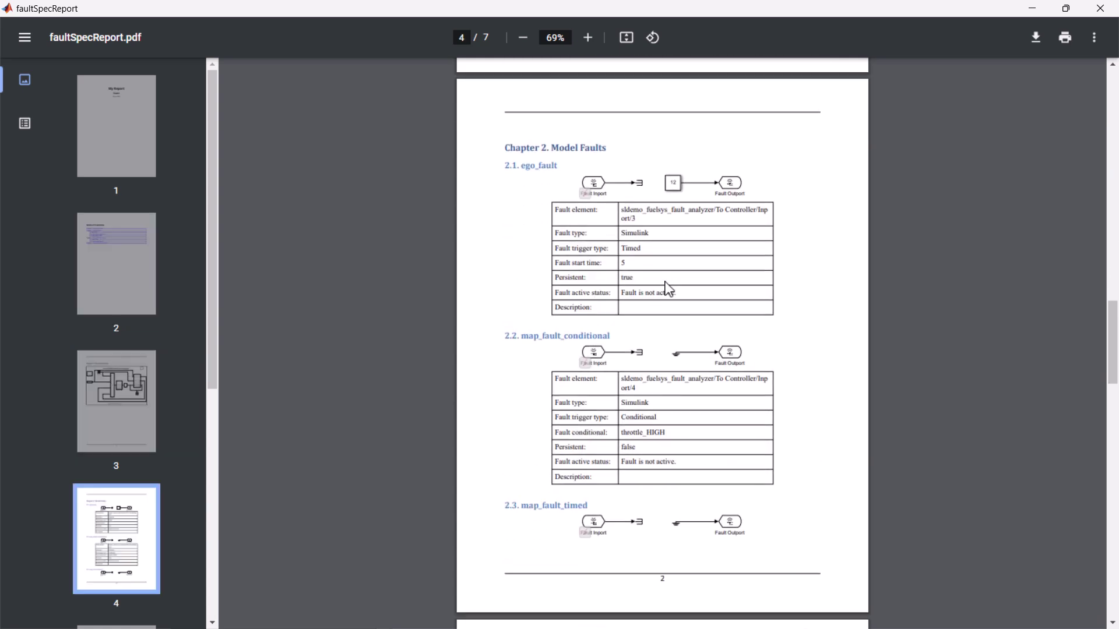
scroll(666, 289, down, 3)
scroll(666, 289, down, 3)
scroll(666, 288, down, 1)
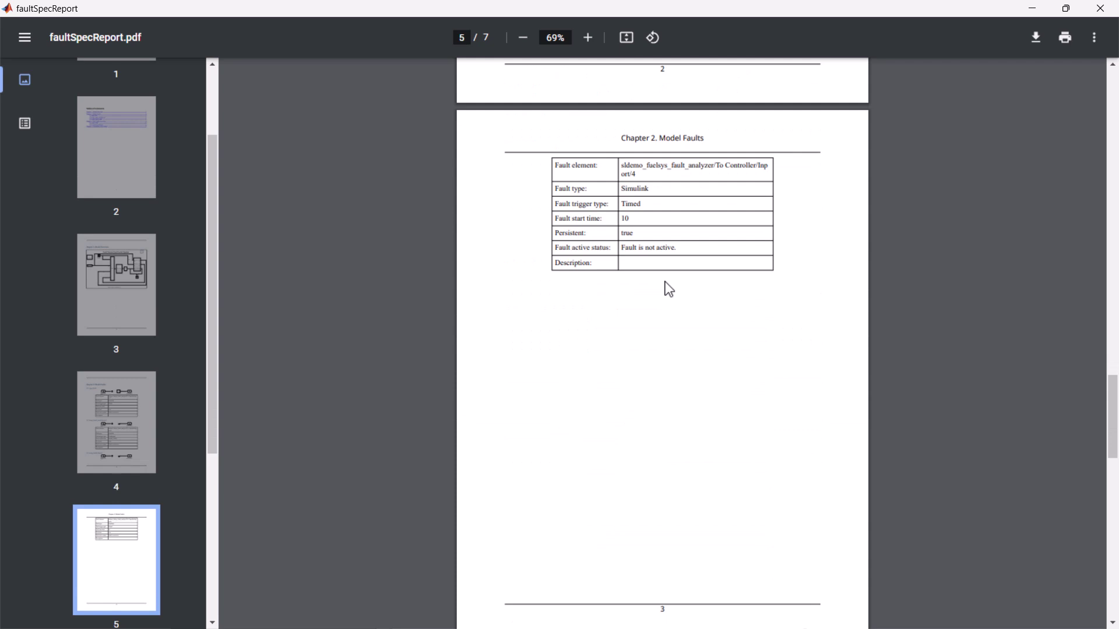
scroll(668, 289, down, 1)
scroll(668, 289, down, 3)
scroll(668, 289, down, 2)
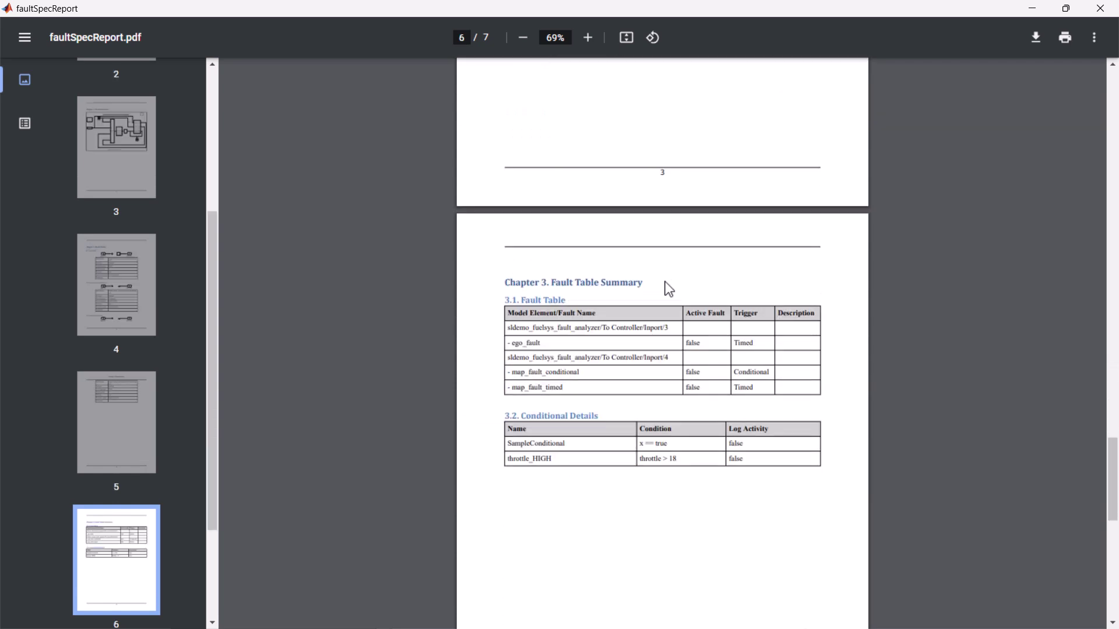
scroll(669, 288, down, 1)
scroll(668, 289, down, 3)
scroll(667, 289, down, 2)
scroll(667, 288, down, 1)
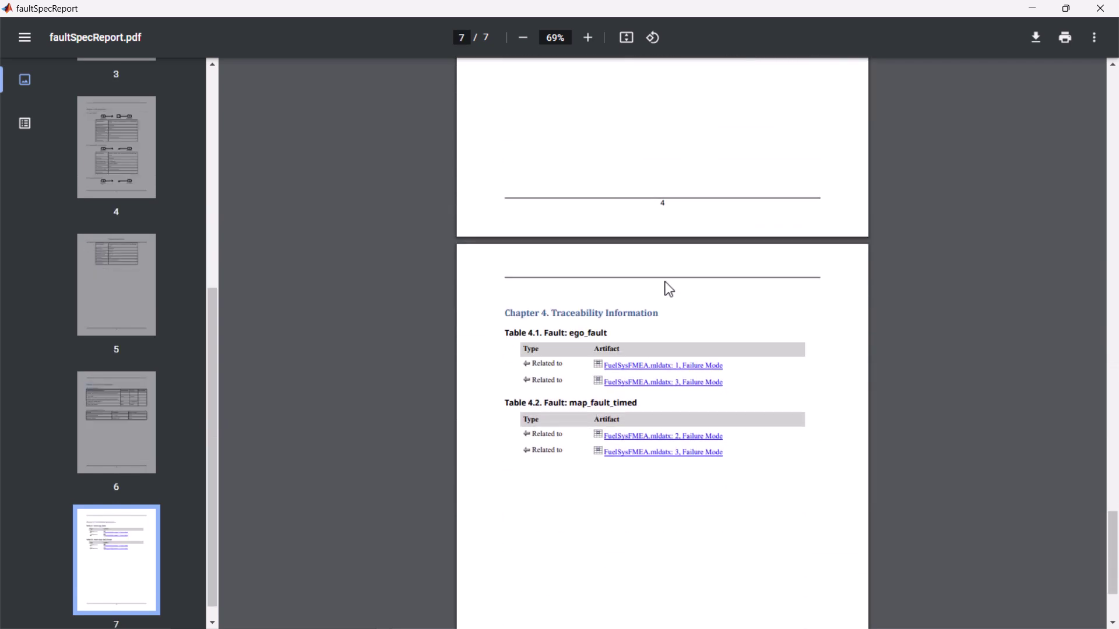
scroll(666, 288, down, 1)
scroll(666, 288, down, 3)
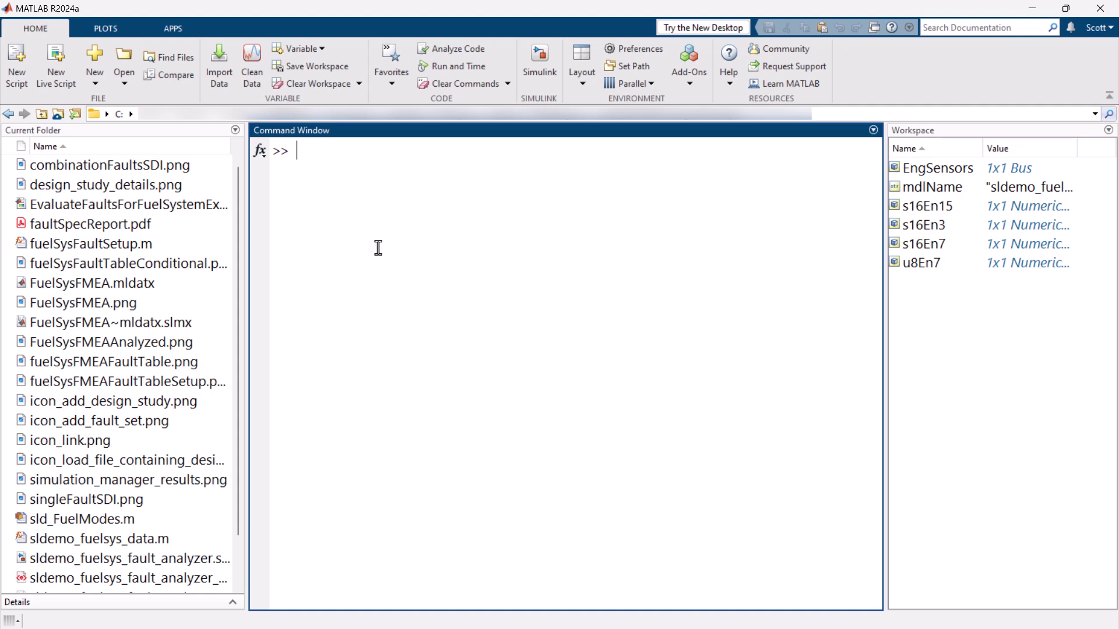
text(Sim)
text(ulink.fault)
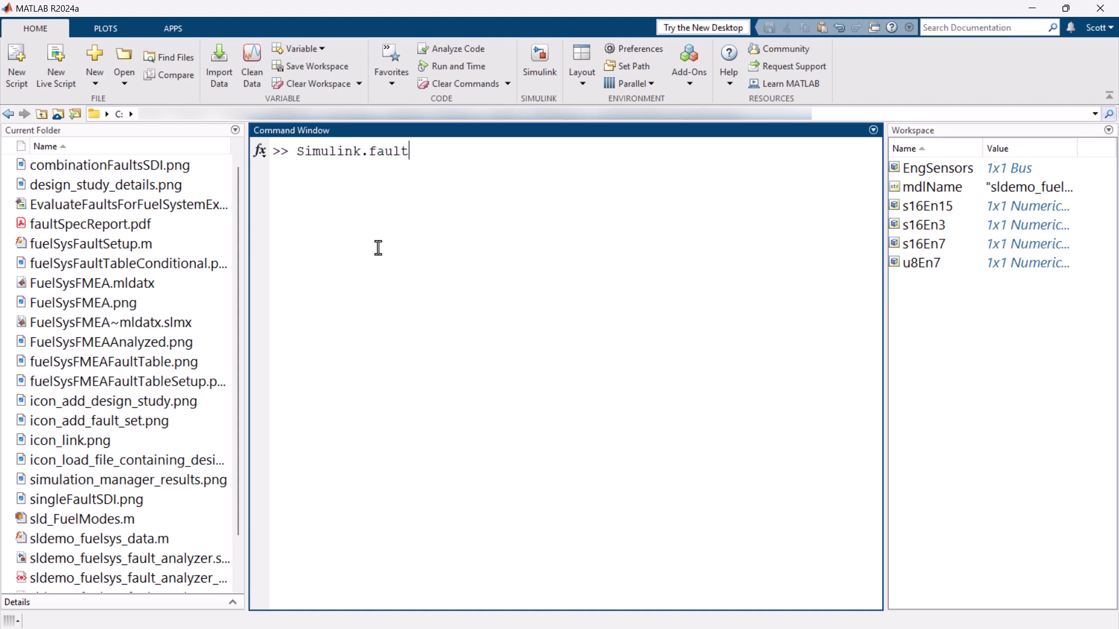
text(.report)
- Run Simulink.fault.report with Title 'My Report', Author Scott and OpenAfterCreate=true
key(BackSpace)
key(BackSpace)
key(BackSpace)
key(BackSpace)
key(BackSpace)
key(BackSpace)
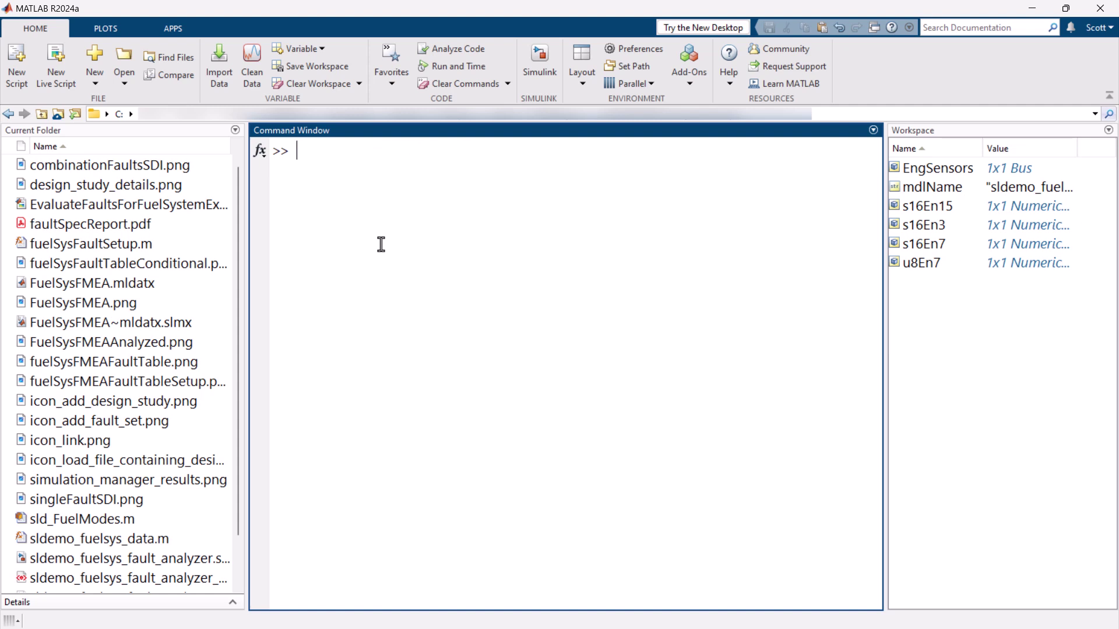
text(Simulink.fault.report("sldemo_fuelsys_fault_analyzer",... Title="My Report",Author="Scott",OpenAfterCreate=true);)
key(Return)
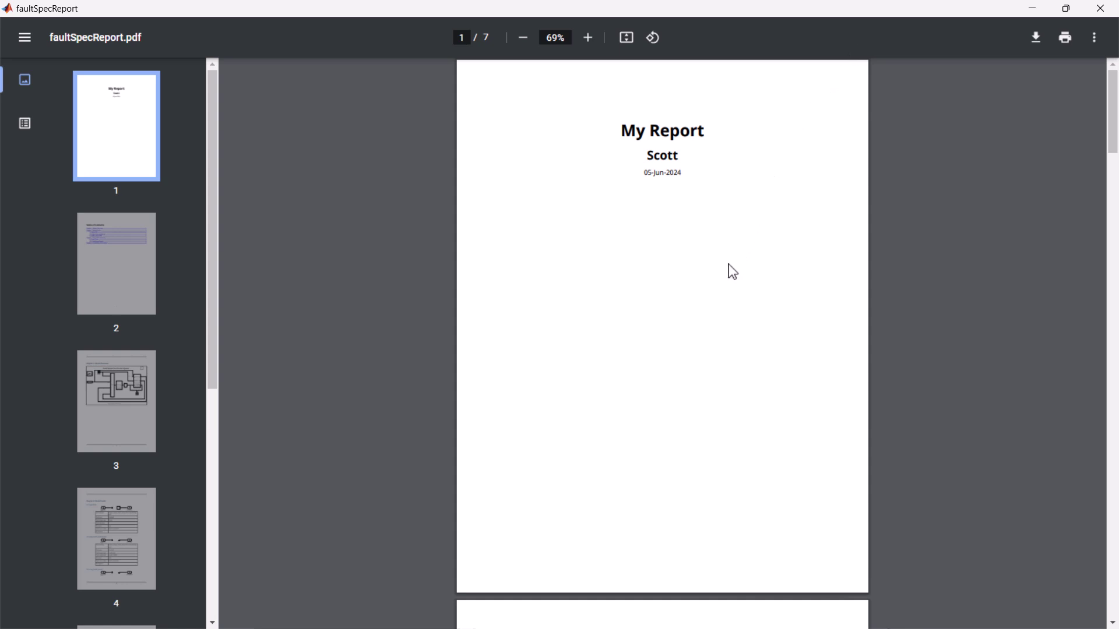
scroll(731, 271, down, 2)
scroll(731, 272, down, 4)
scroll(732, 271, down, 4)
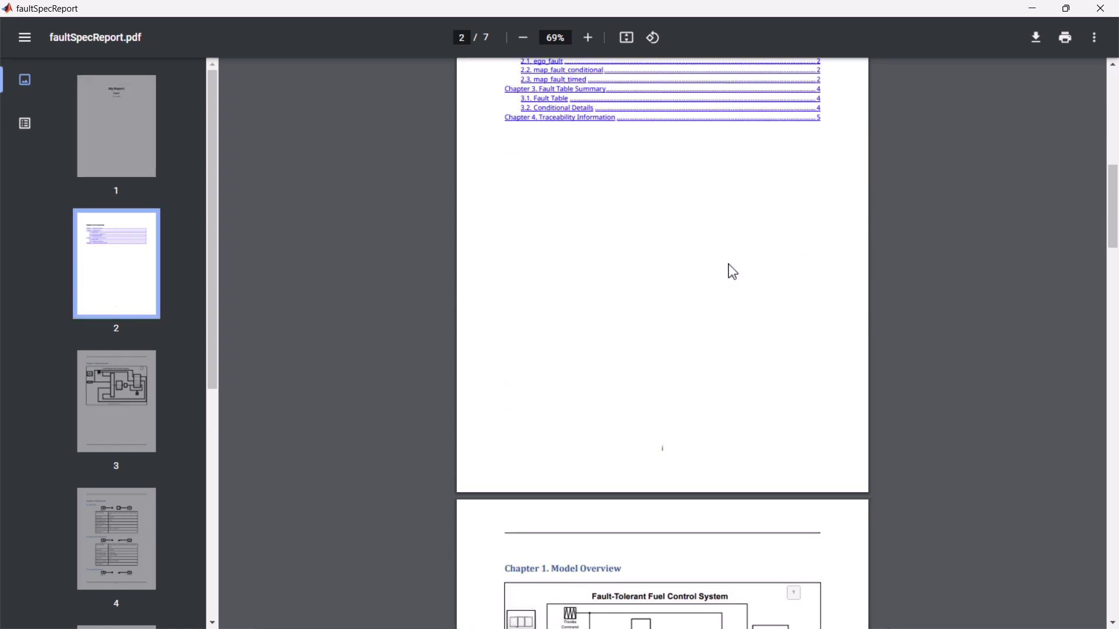
scroll(732, 272, down, 2)
scroll(732, 271, down, 3)
scroll(732, 271, down, 3)
scroll(732, 272, down, 2)
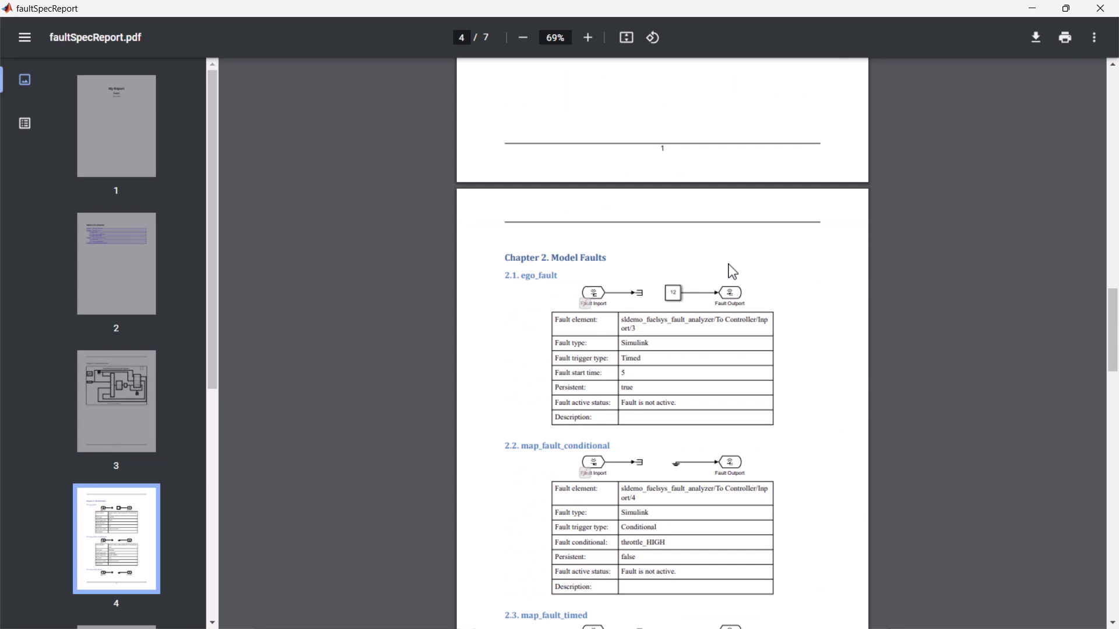
scroll(732, 271, down, 2)
scroll(732, 271, down, 3)
scroll(732, 271, down, 3)
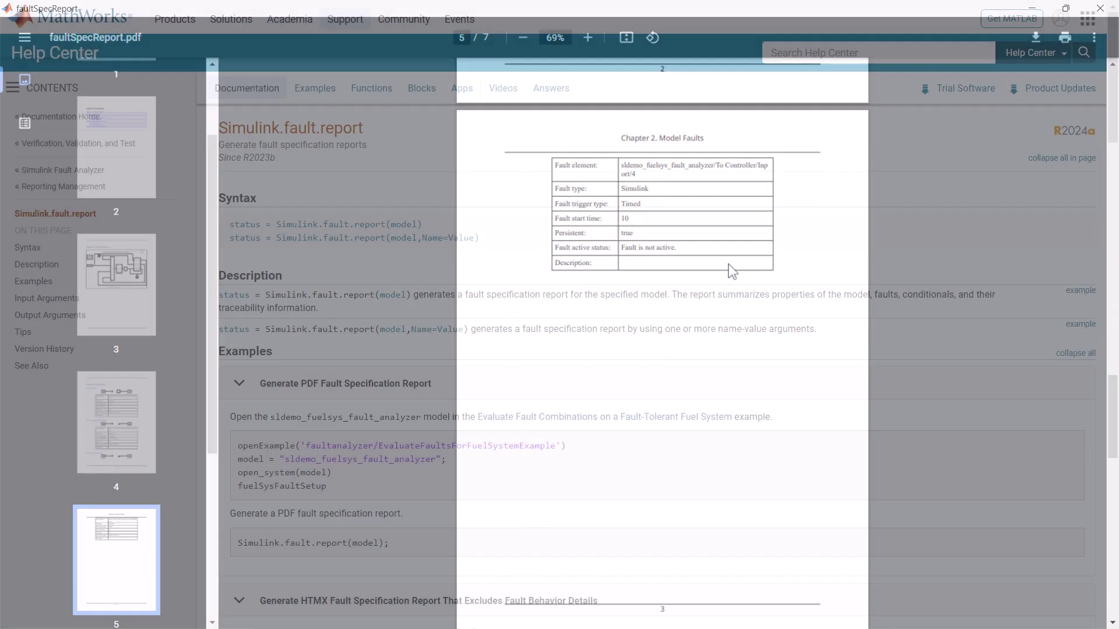